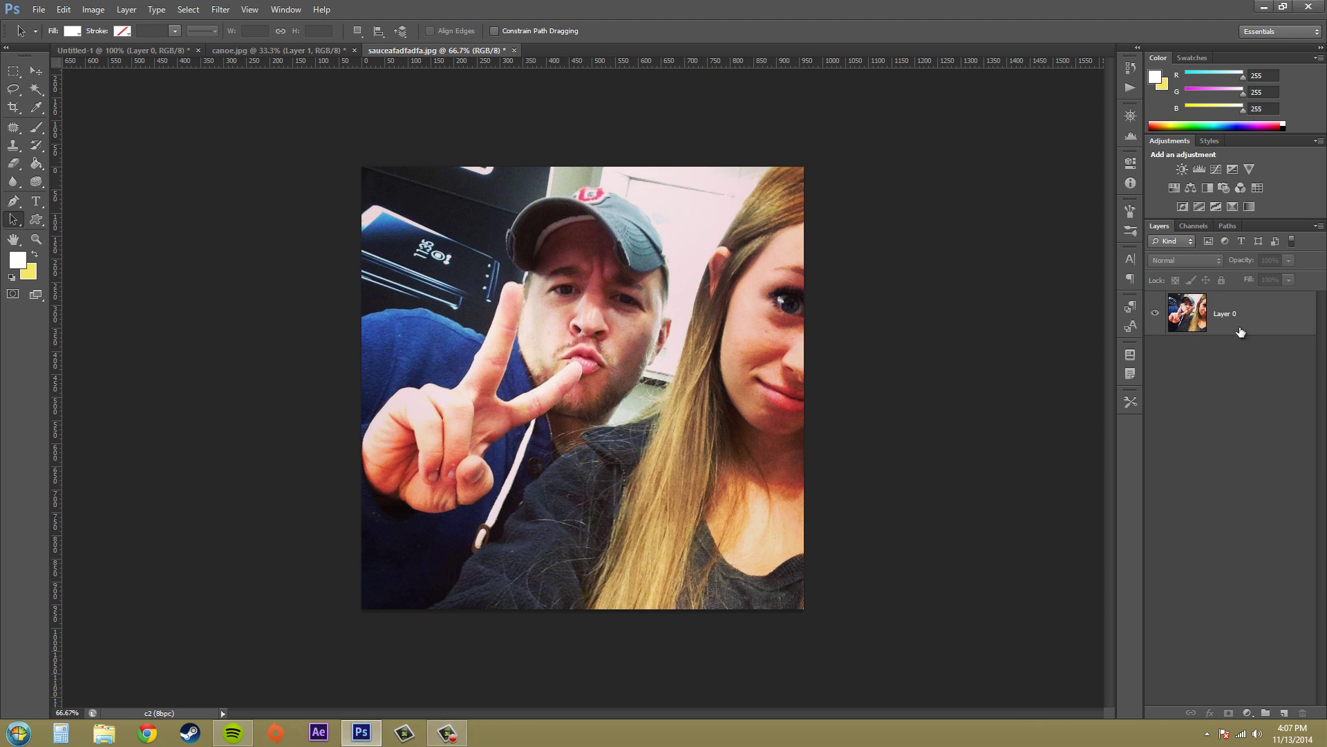
# - Select the selfie's Layer 0 in the Layers panel of sauceafadfadfa.jpg
pyautogui.click(1241, 332)
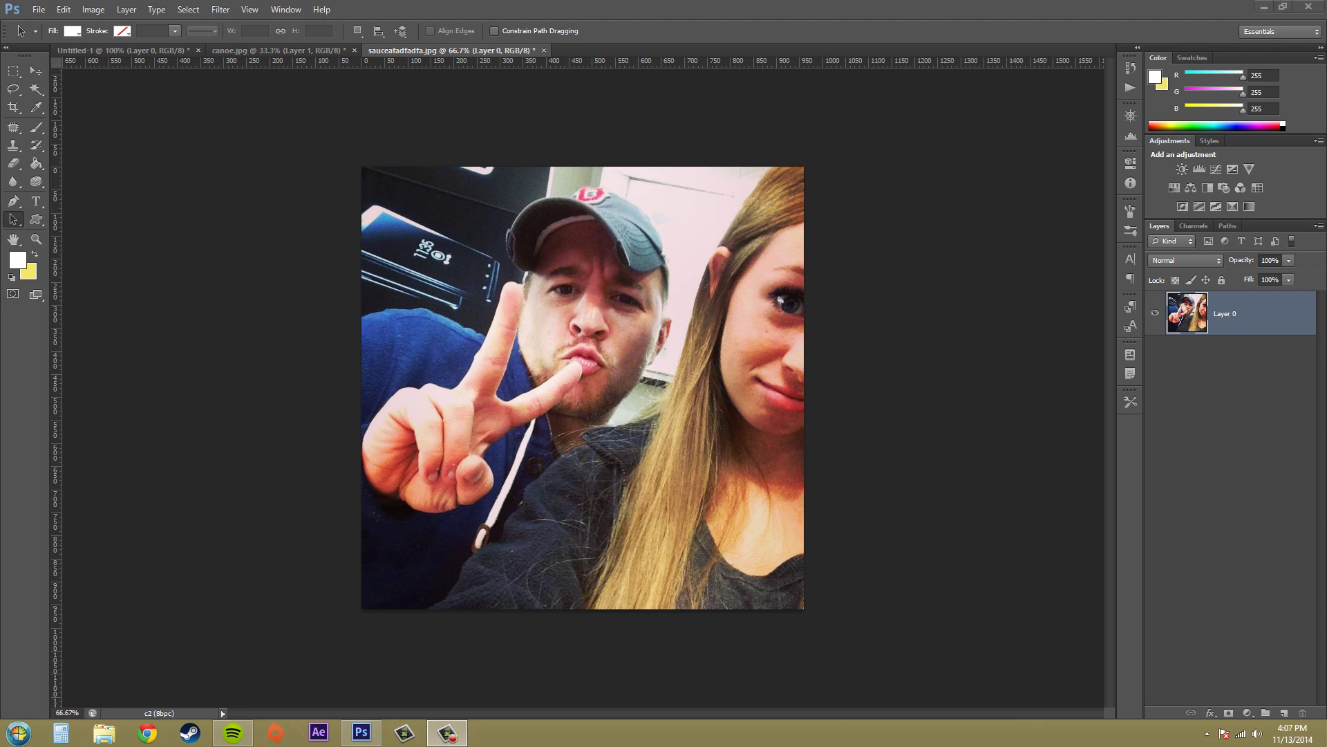
# - Turn Layer 0 into a smart object with Filter > Convert for Smart Filters
pyautogui.click(228, 11)
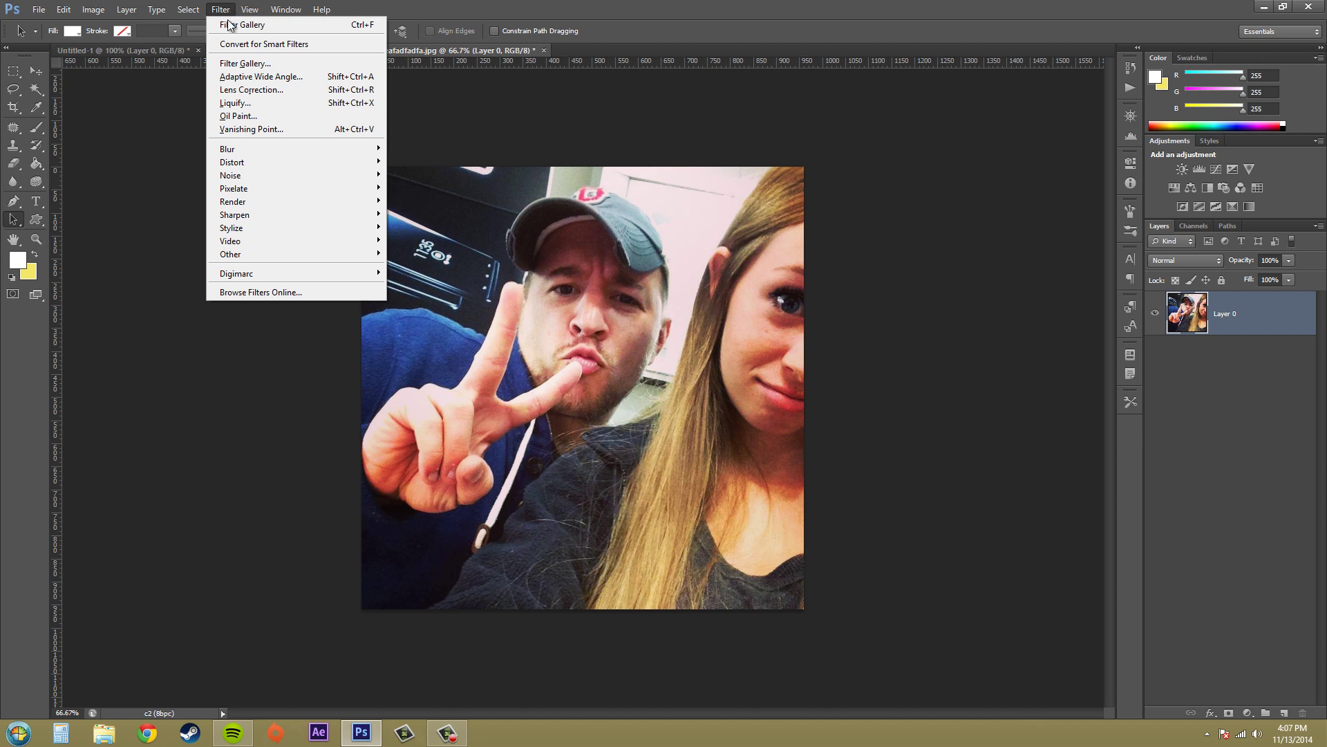
pyautogui.click(259, 44)
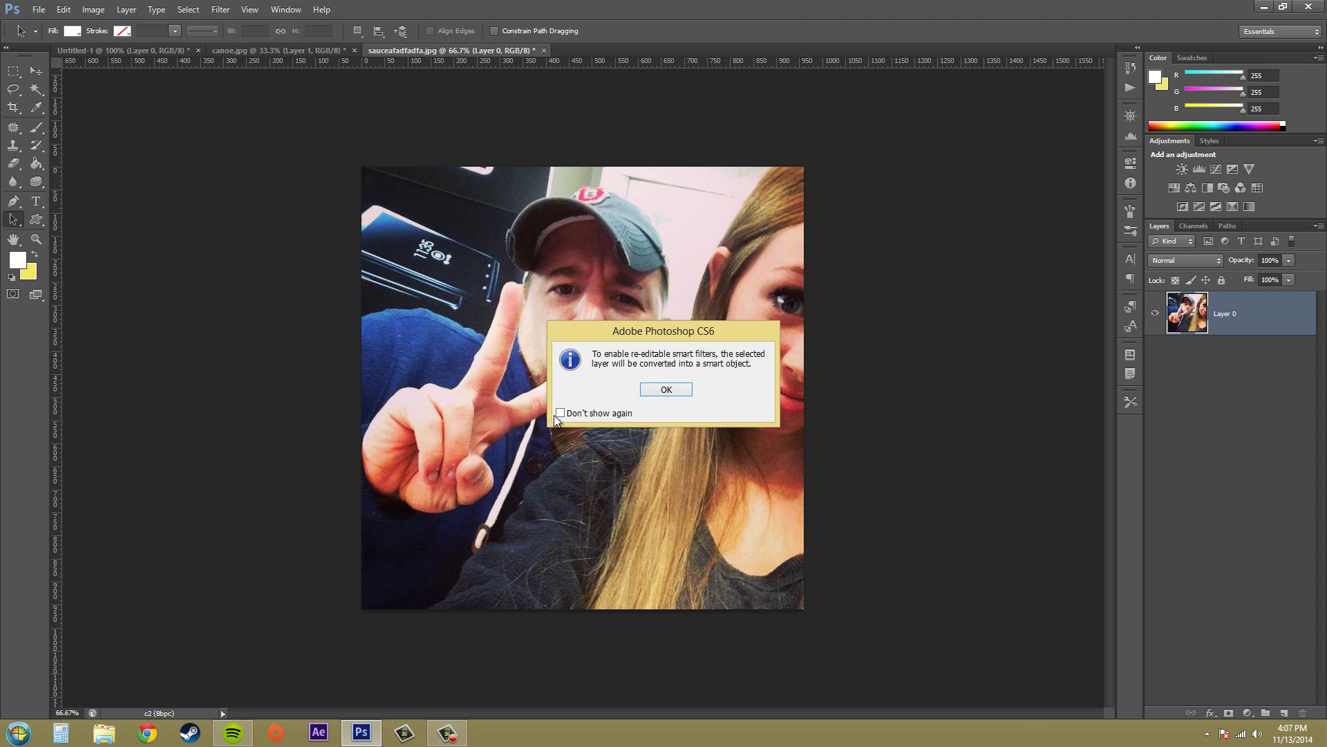
pyautogui.click(668, 390)
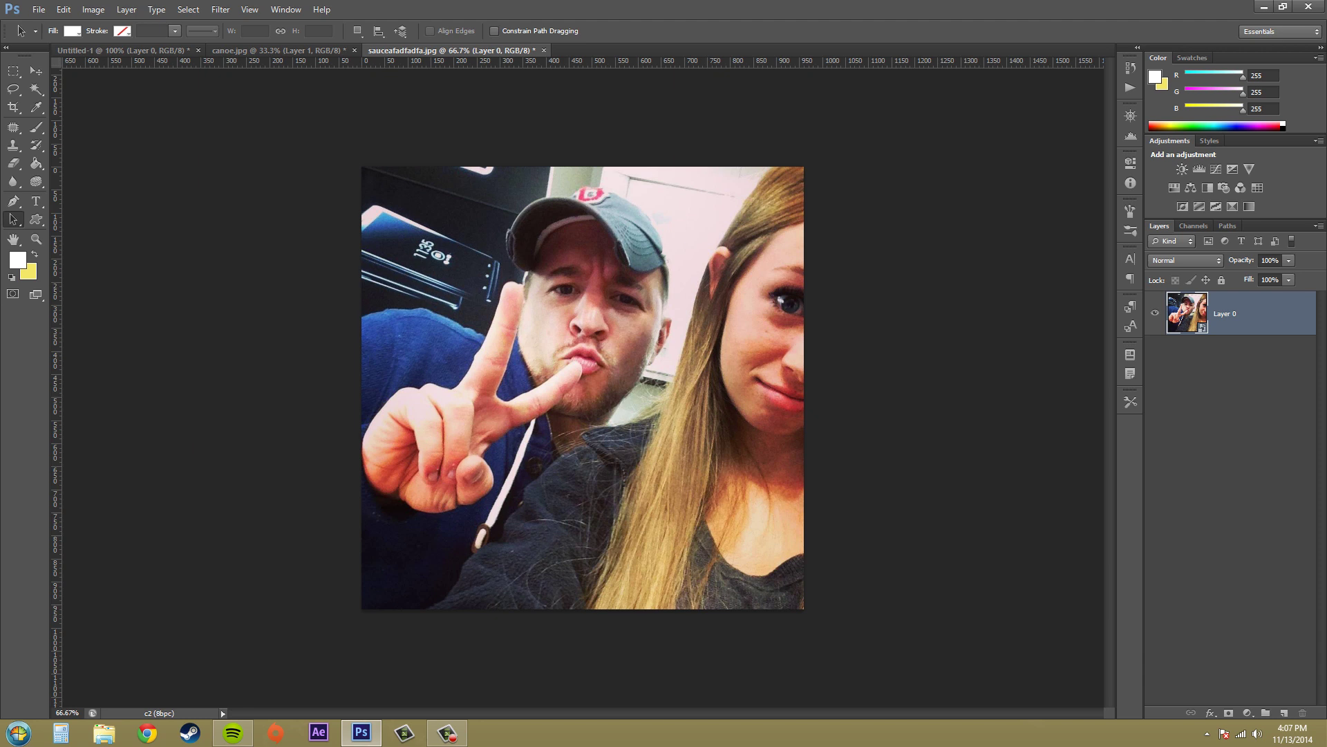
# - Apply a Sine Wave smart filter with maximum wavelength 514 to Layer 0
pyautogui.click(210, 10)
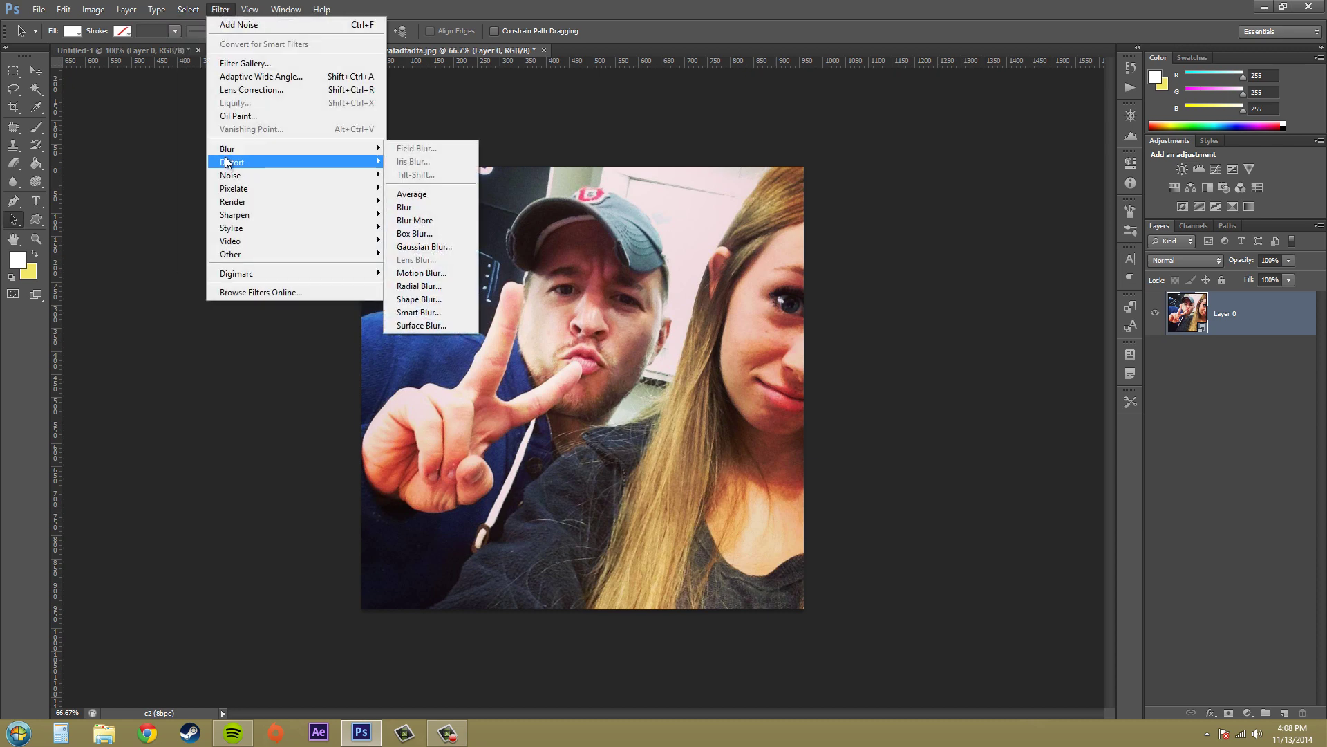
pyautogui.moveTo(226, 163)
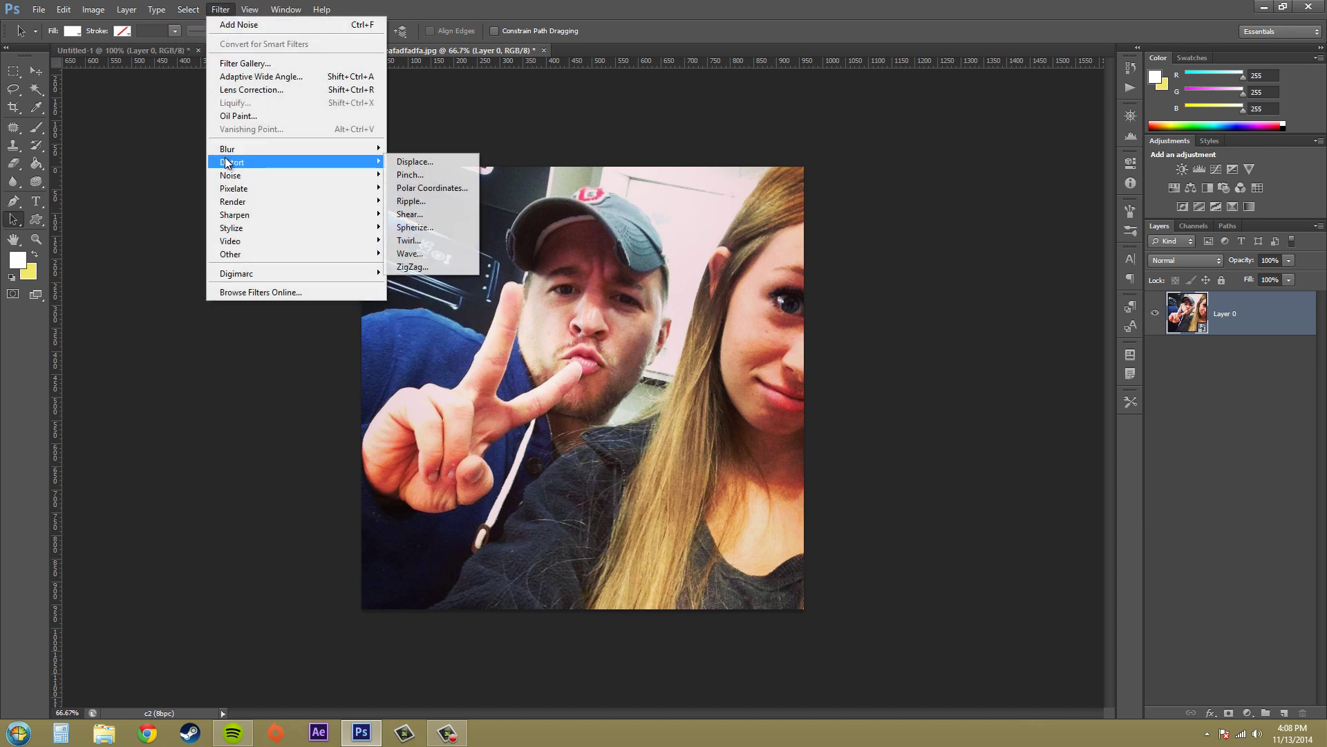
pyautogui.click(412, 259)
pyautogui.moveTo(711, 158); pyautogui.dragTo(909, 339)
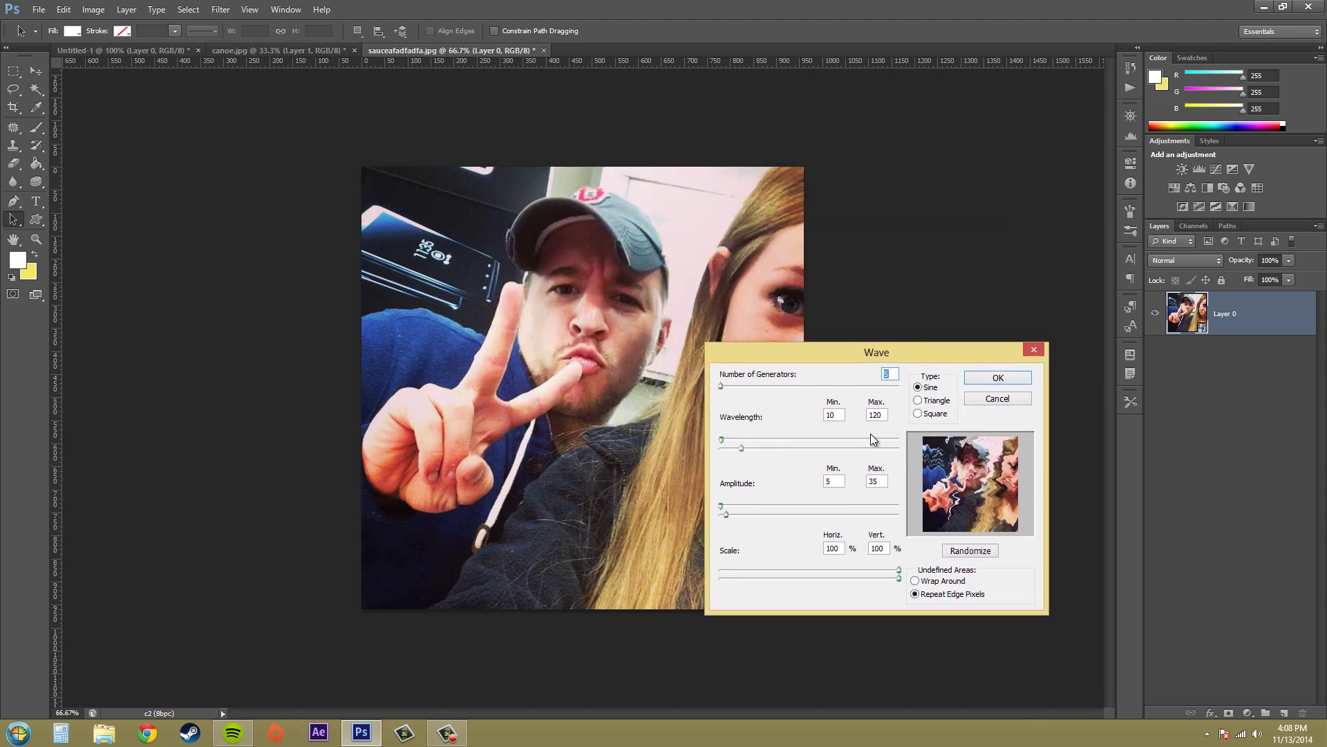
pyautogui.moveTo(742, 448); pyautogui.dragTo(811, 463)
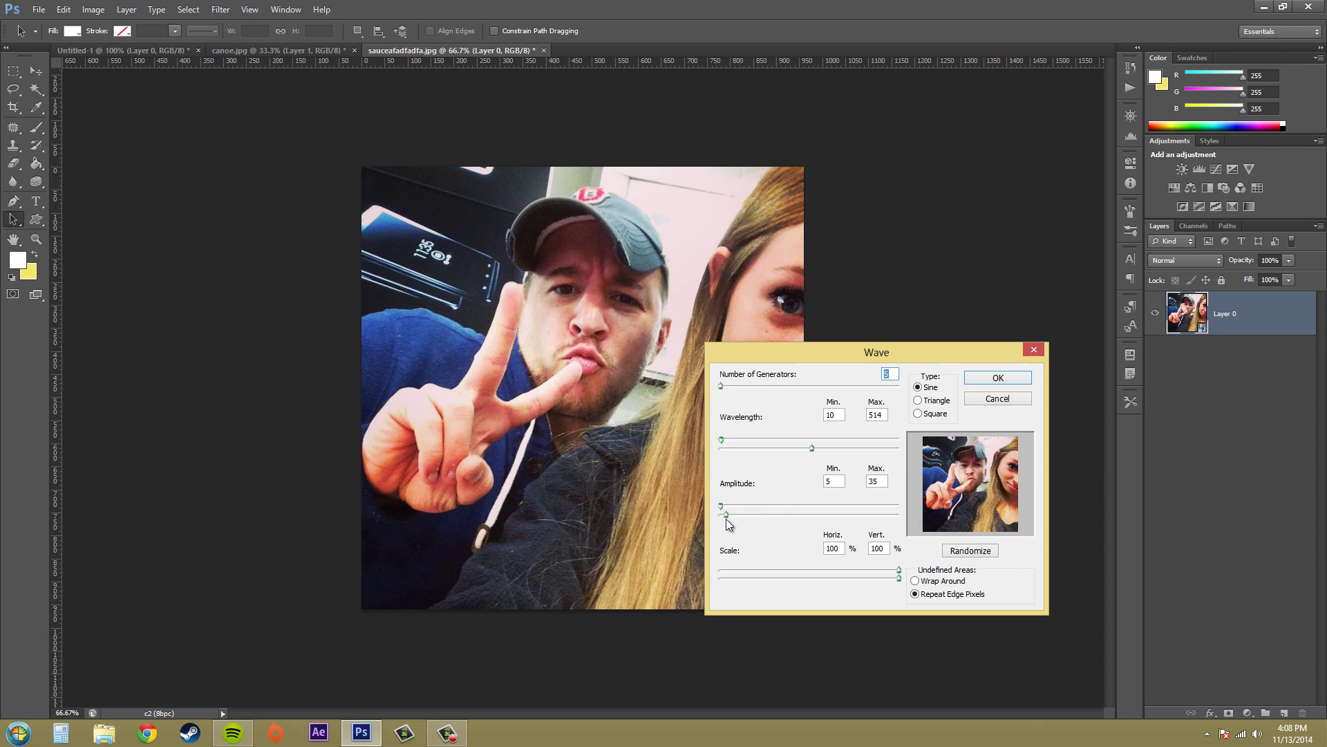
pyautogui.click(973, 379)
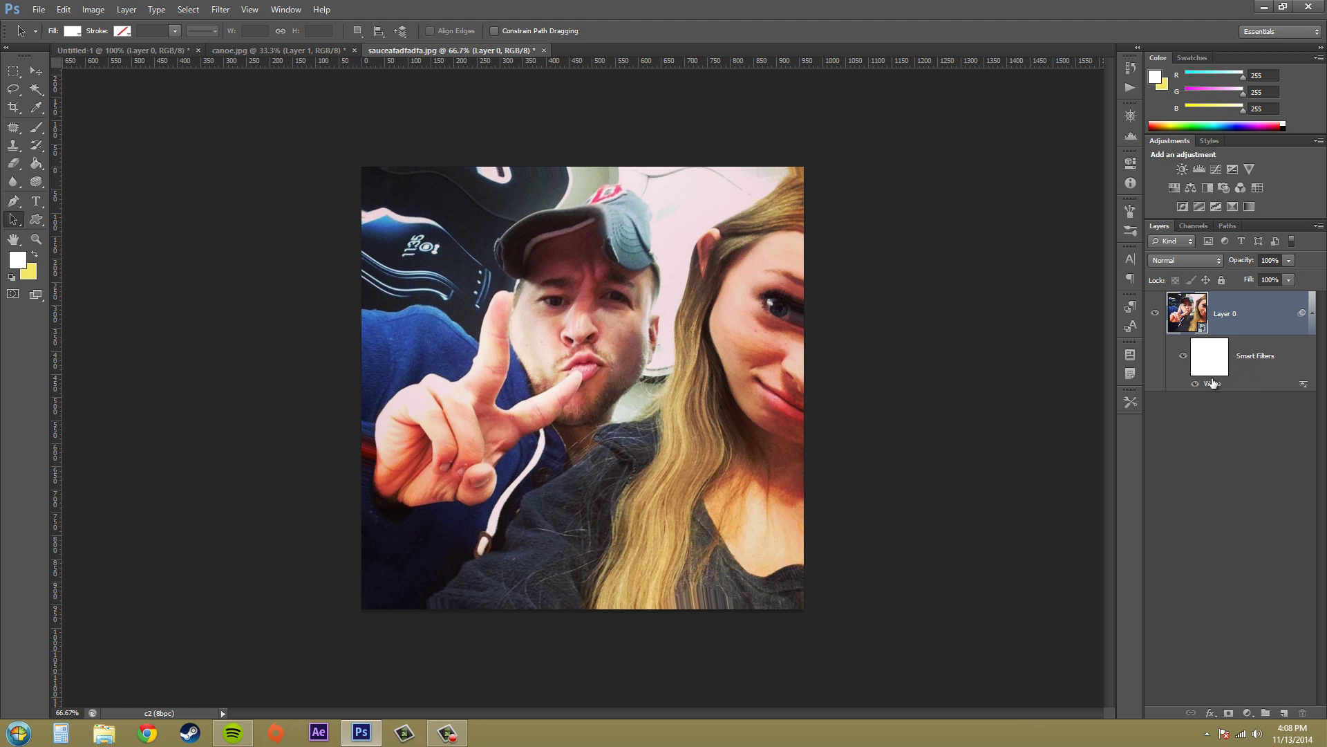
# - Add an Emboss smart filter (angle 135°, height 3 pixels, lowered amount) above Wave
pyautogui.click(215, 12)
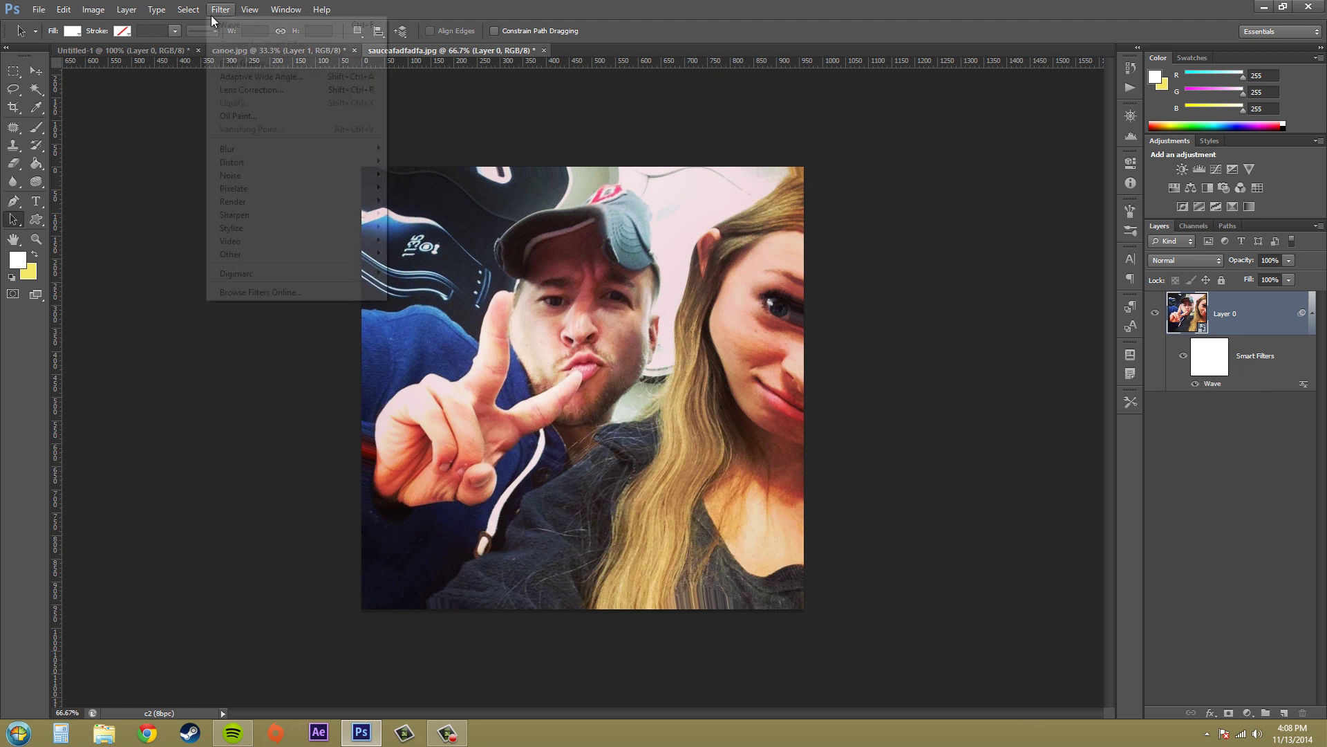
pyautogui.moveTo(228, 153)
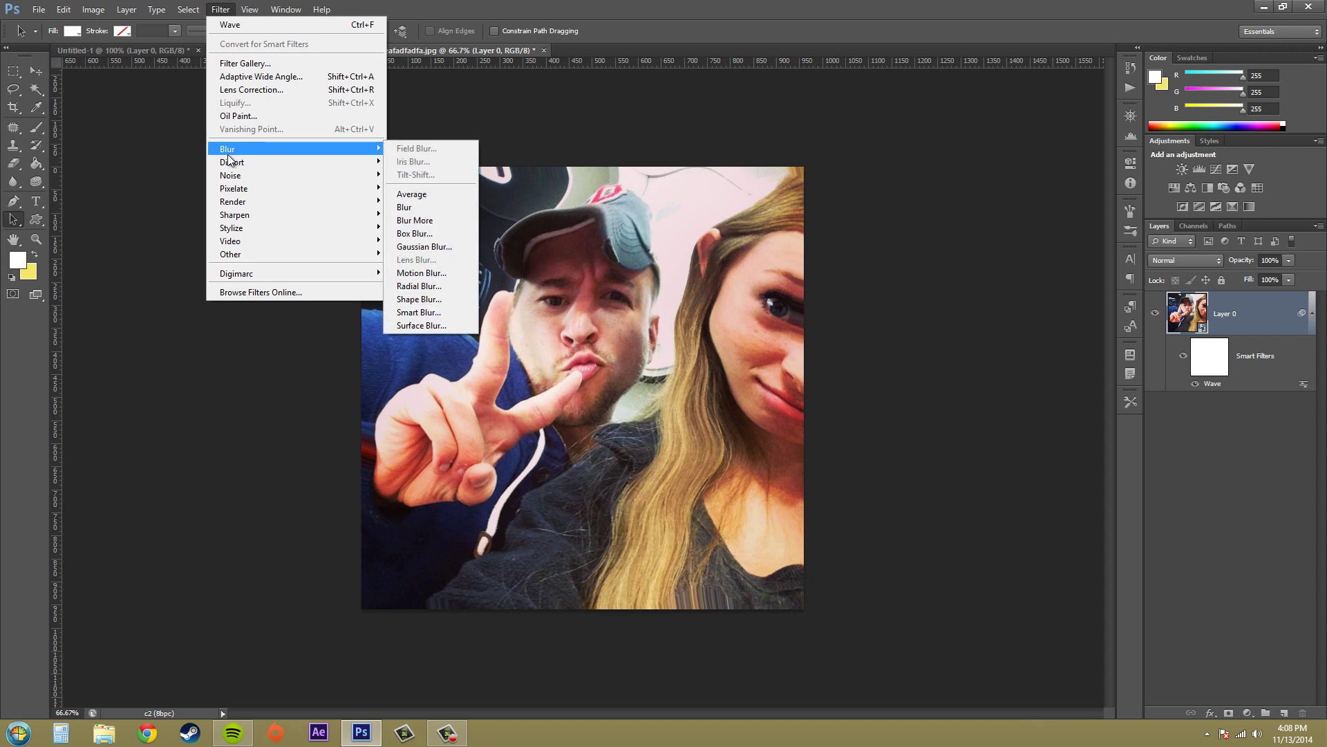
pyautogui.moveTo(222, 230)
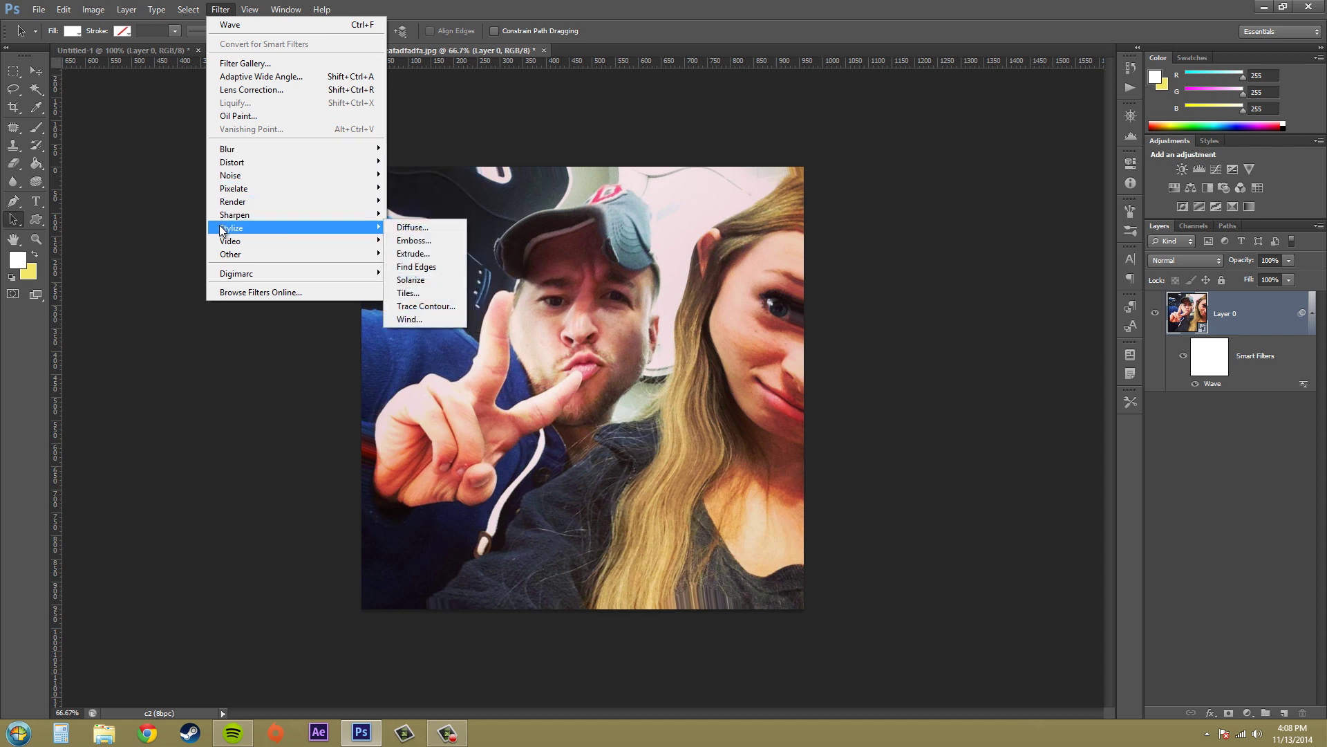
pyautogui.click(431, 242)
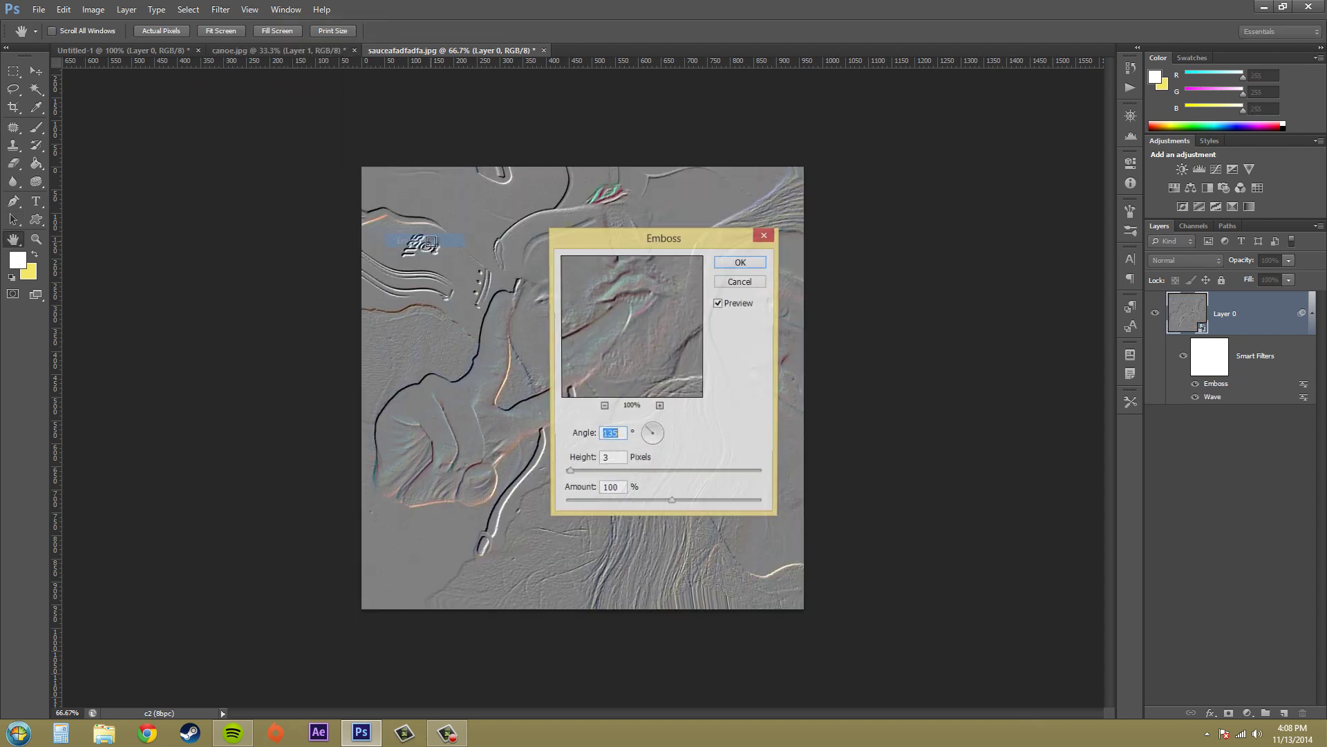
pyautogui.moveTo(699, 251); pyautogui.dragTo(987, 310)
pyautogui.moveTo(961, 561)
pyautogui.mouseDown()
pyautogui.moveTo(906, 558)
pyautogui.moveTo(963, 561)
pyautogui.mouseUp()
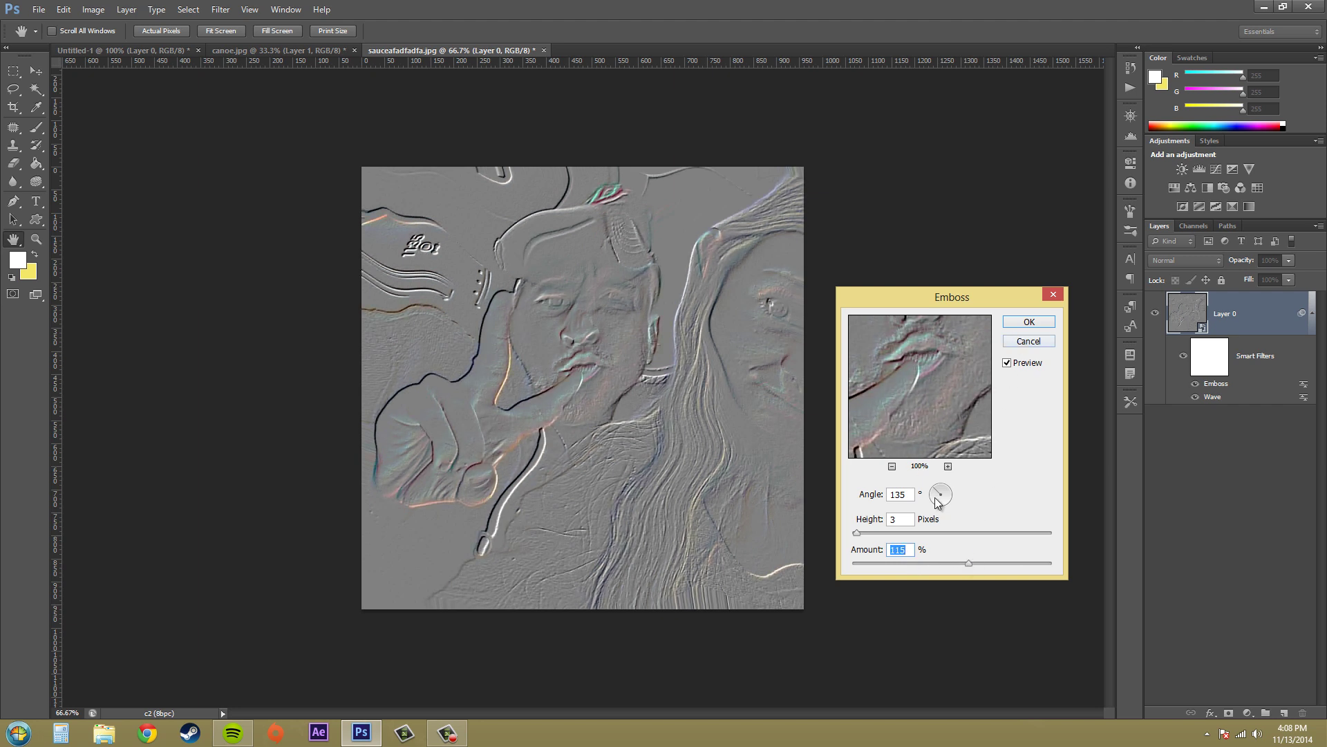
pyautogui.click(1028, 322)
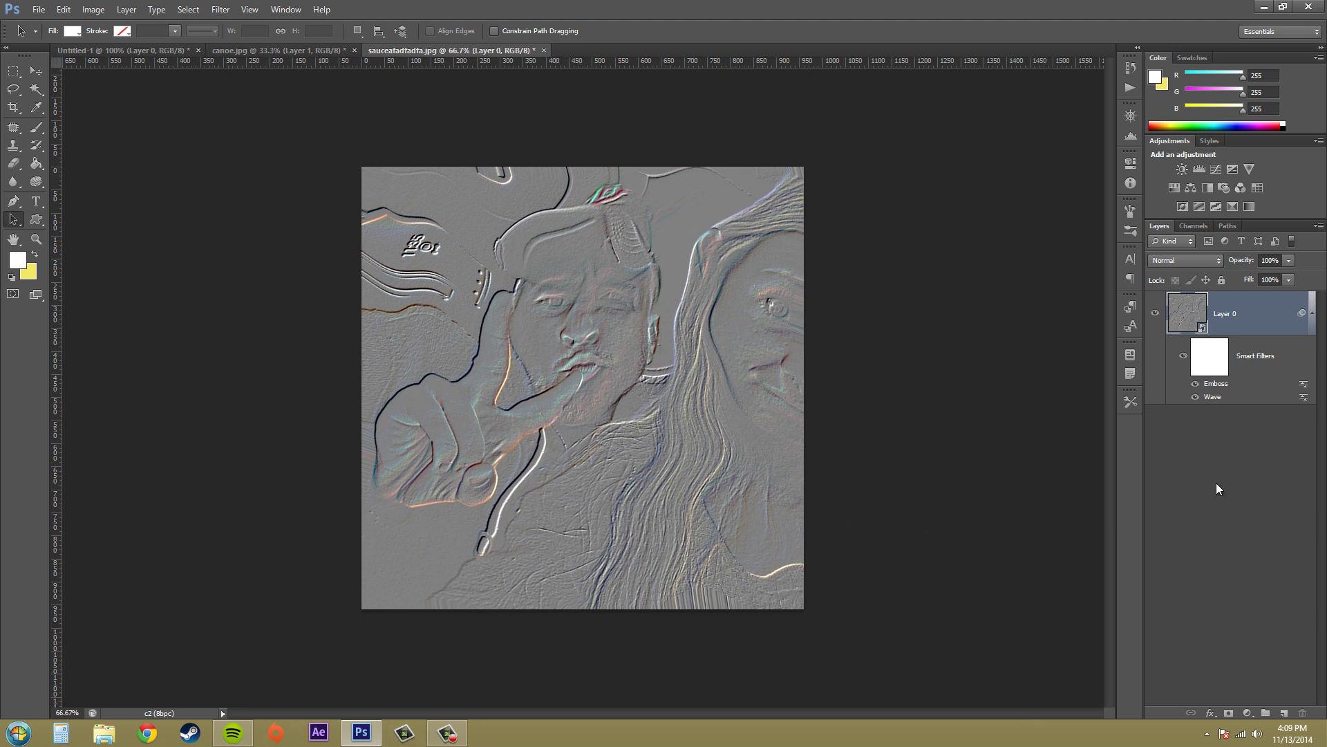
pyautogui.click(1311, 316)
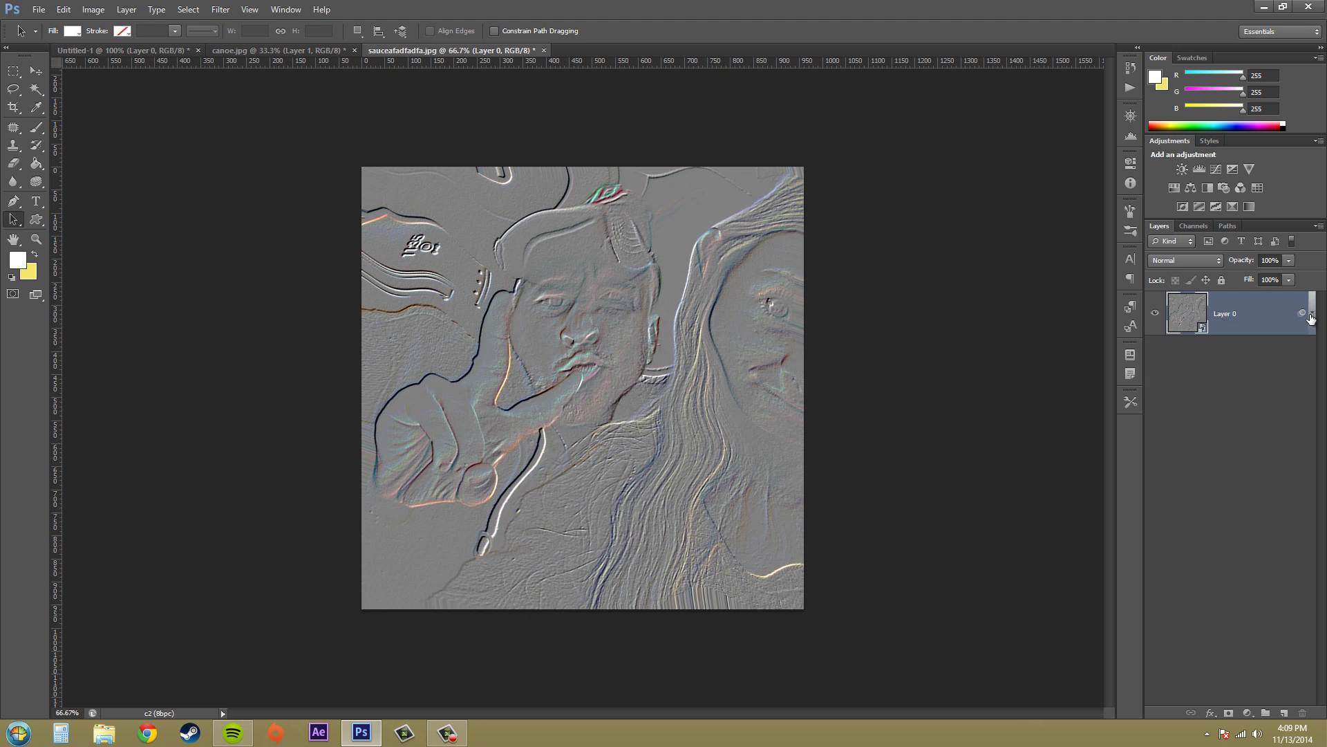
pyautogui.click(1311, 316)
pyautogui.click(1312, 318)
pyautogui.click(1312, 317)
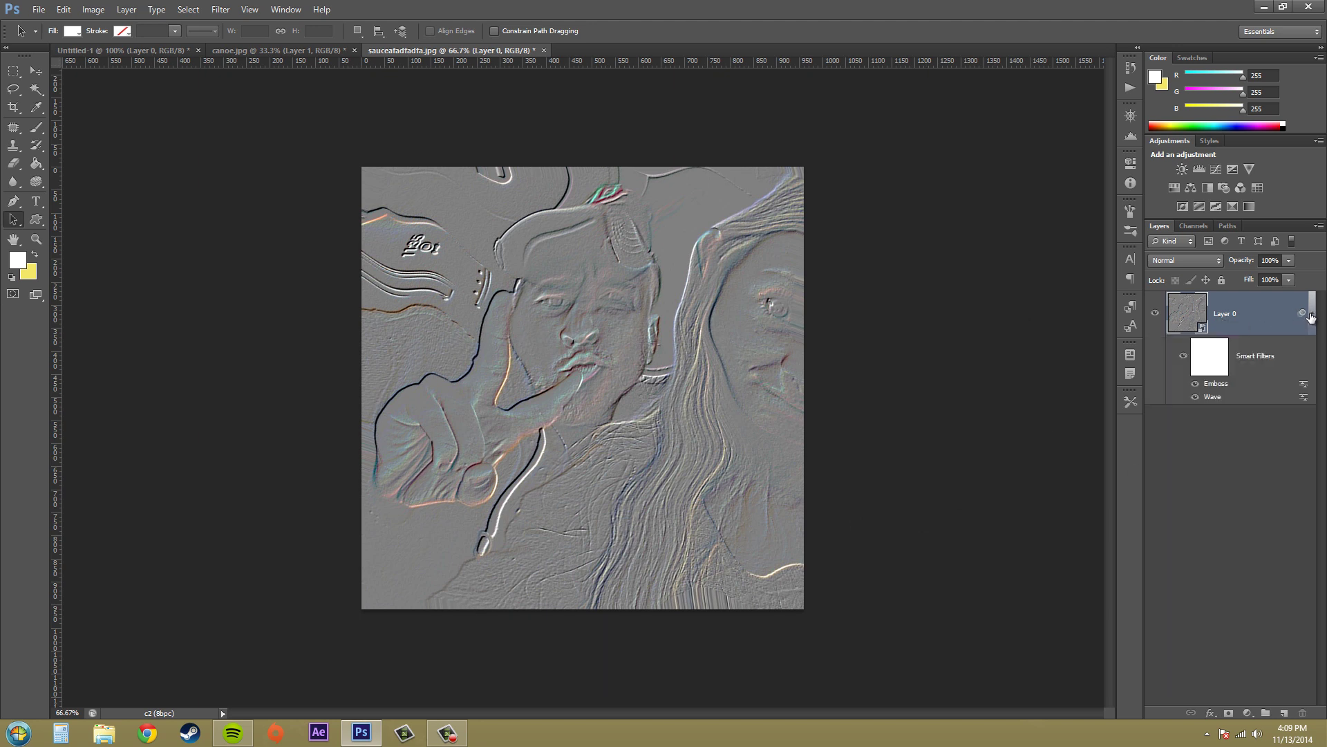
pyautogui.click(1195, 385)
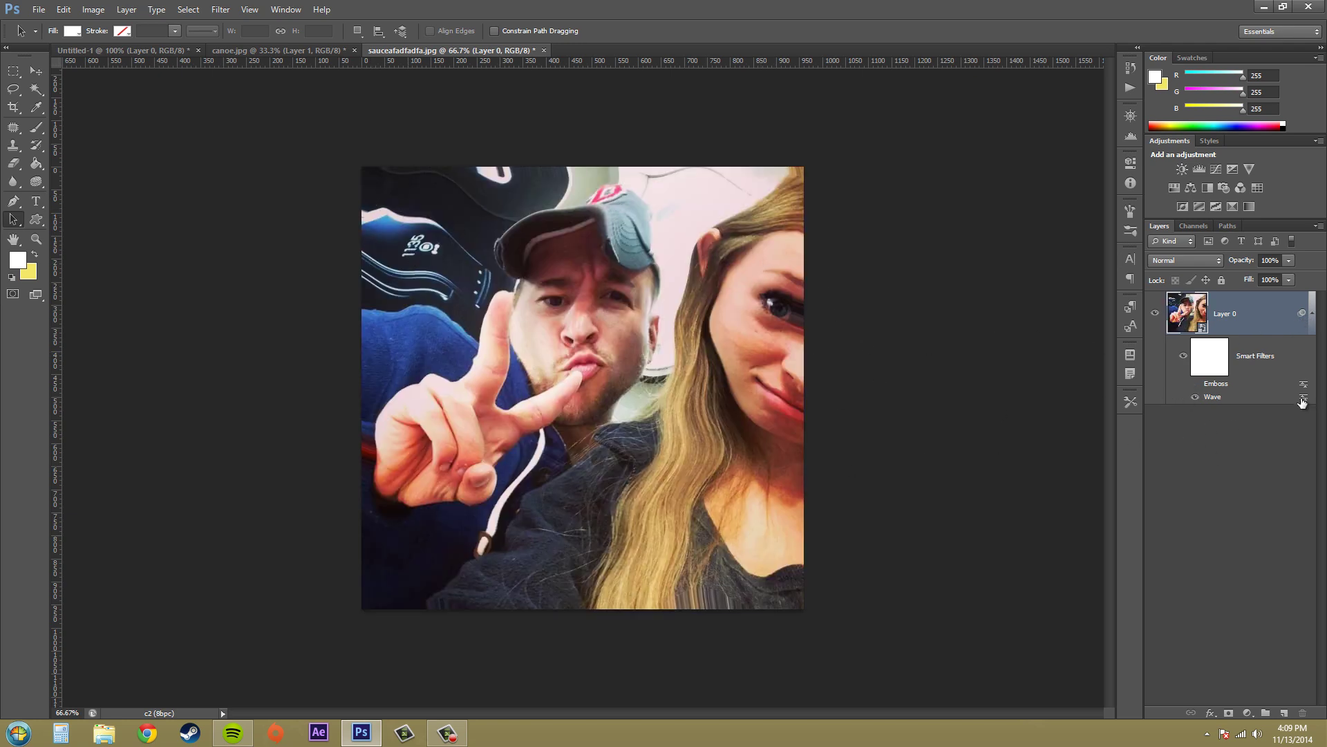
pyautogui.click(1196, 385)
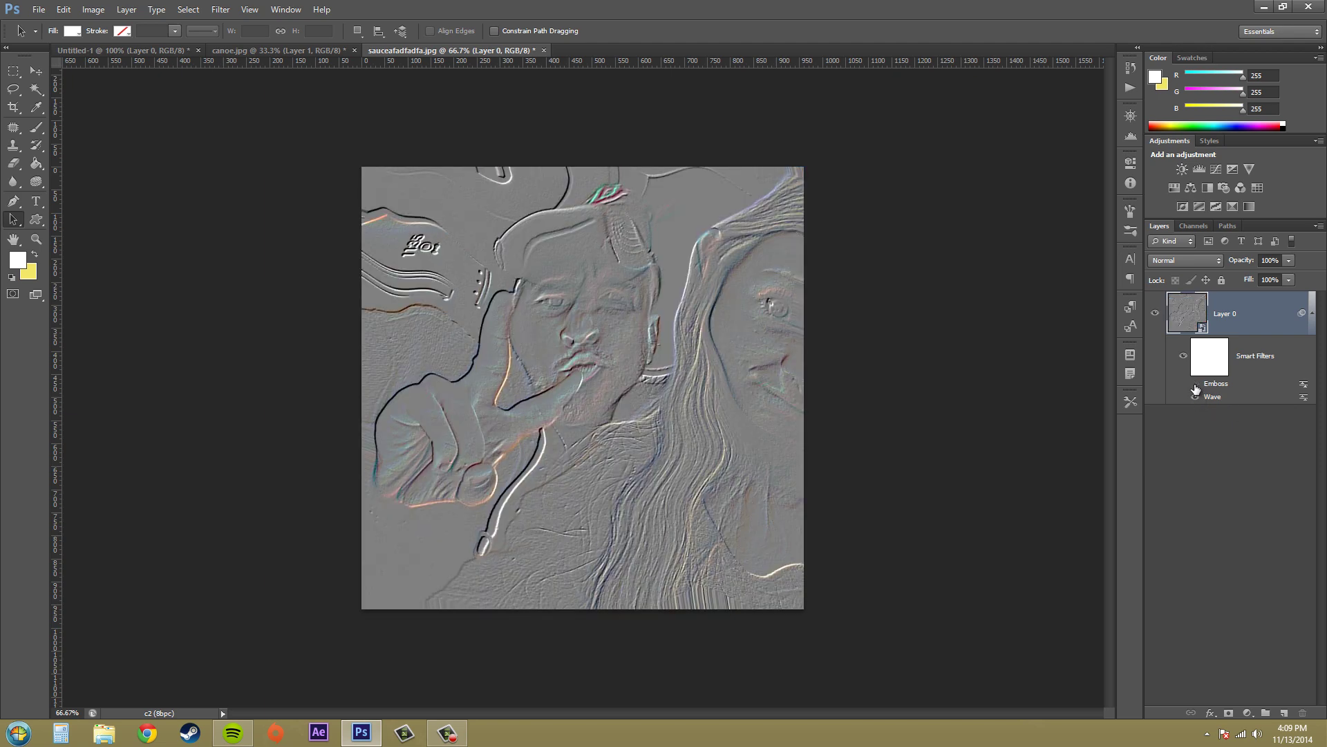
pyautogui.click(1196, 385)
pyautogui.click(1182, 356)
pyautogui.click(1183, 357)
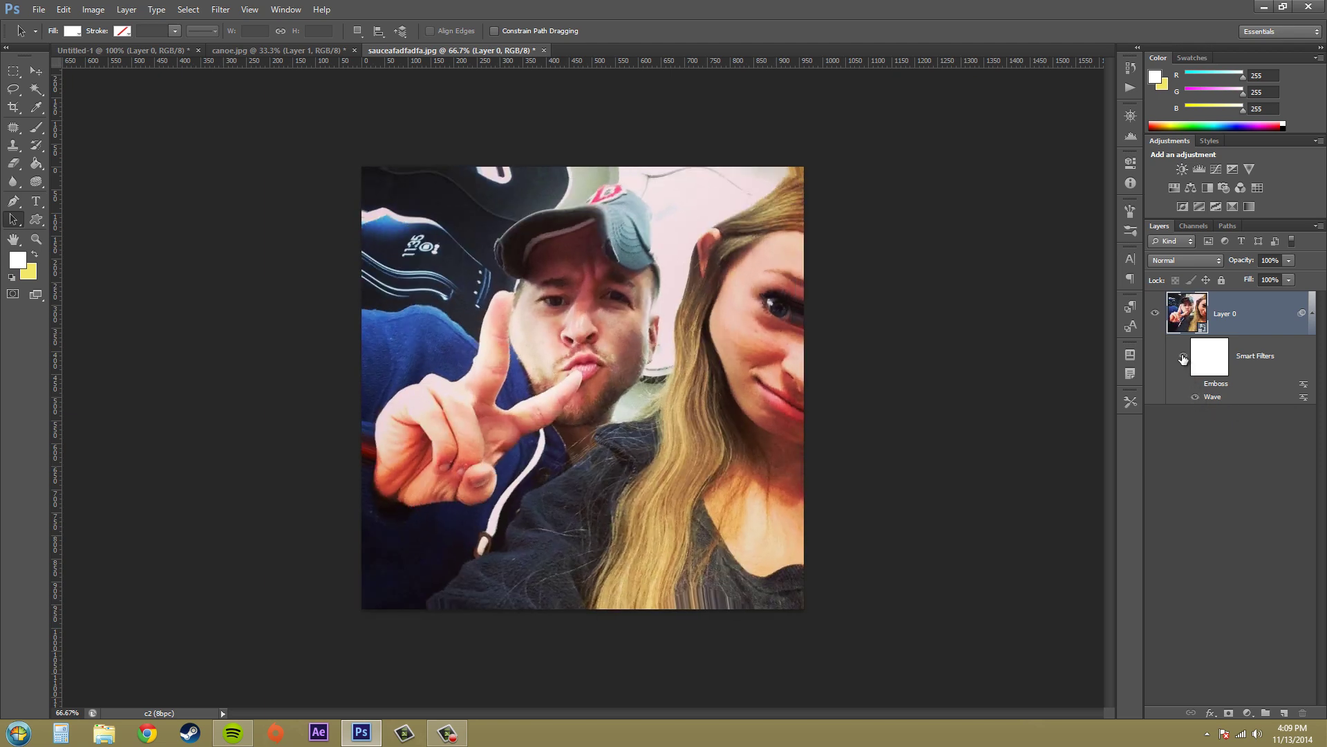
pyautogui.click(1183, 356)
pyautogui.click(1183, 357)
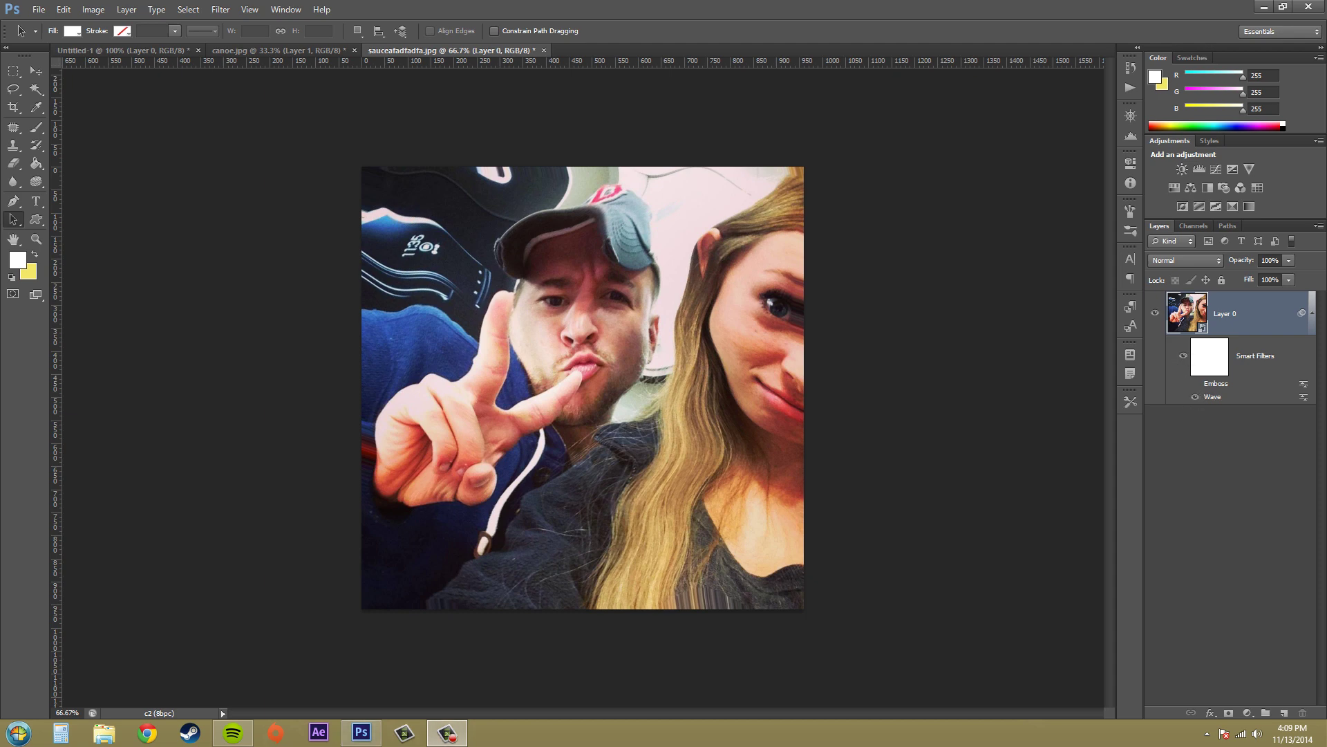
pyautogui.click(1196, 384)
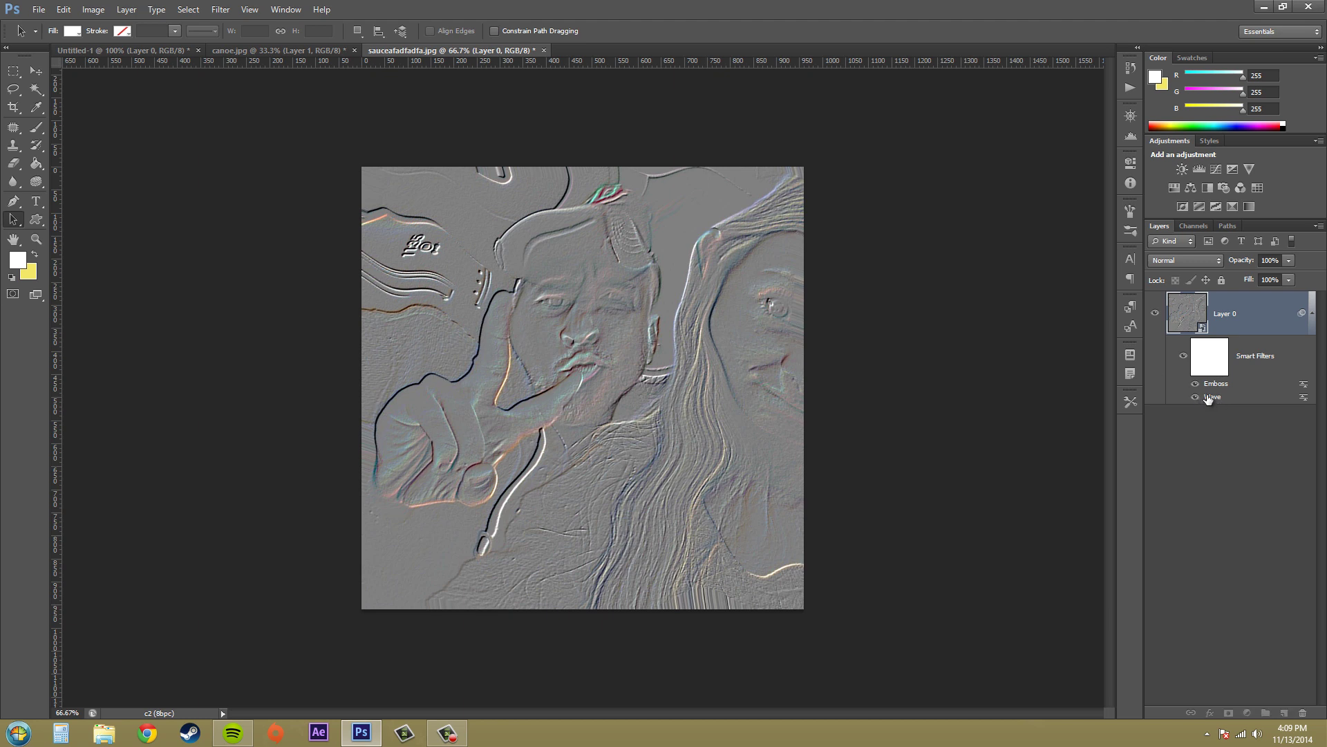
# - Move Wave above Emboss, toggle Emboss off and on, then delete the Emboss filter
pyautogui.moveTo(1220, 396)
pyautogui.mouseDown()
pyautogui.moveTo(1226, 420)
pyautogui.moveTo(1228, 399)
pyautogui.mouseUp()
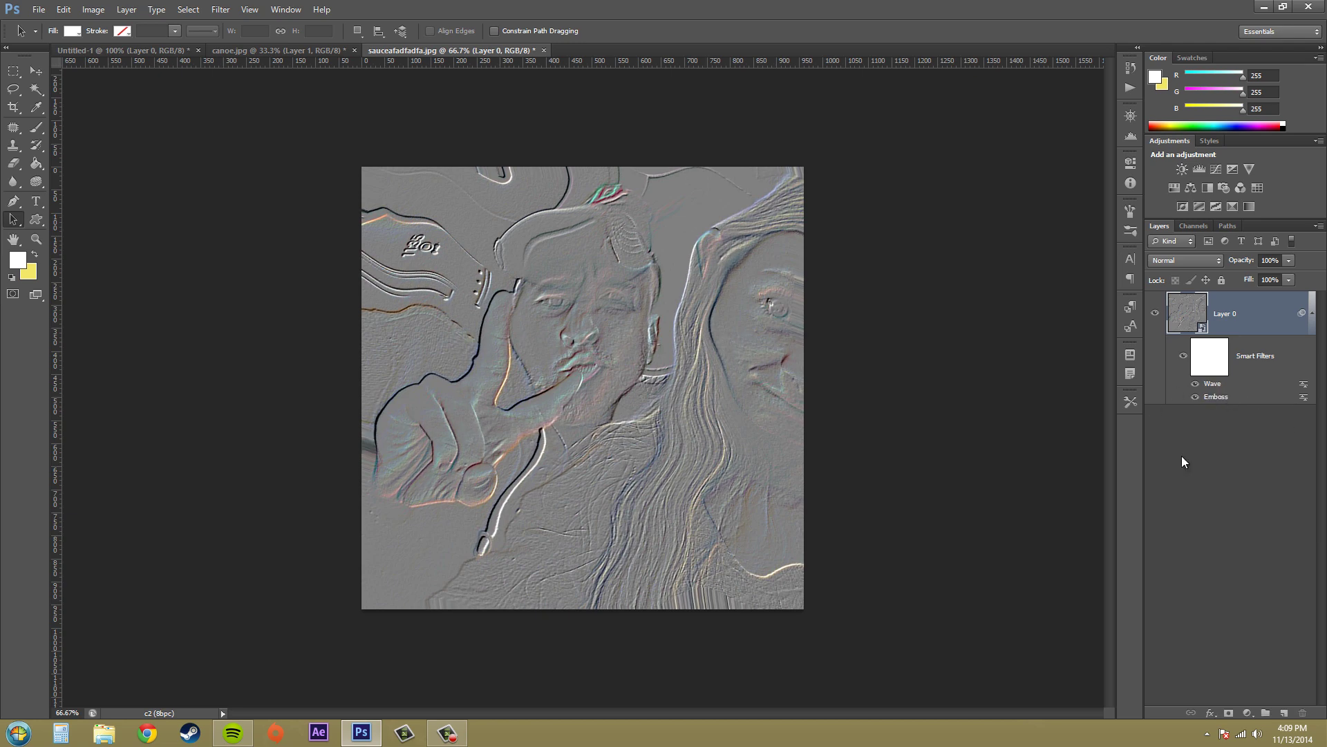
pyautogui.click(1195, 397)
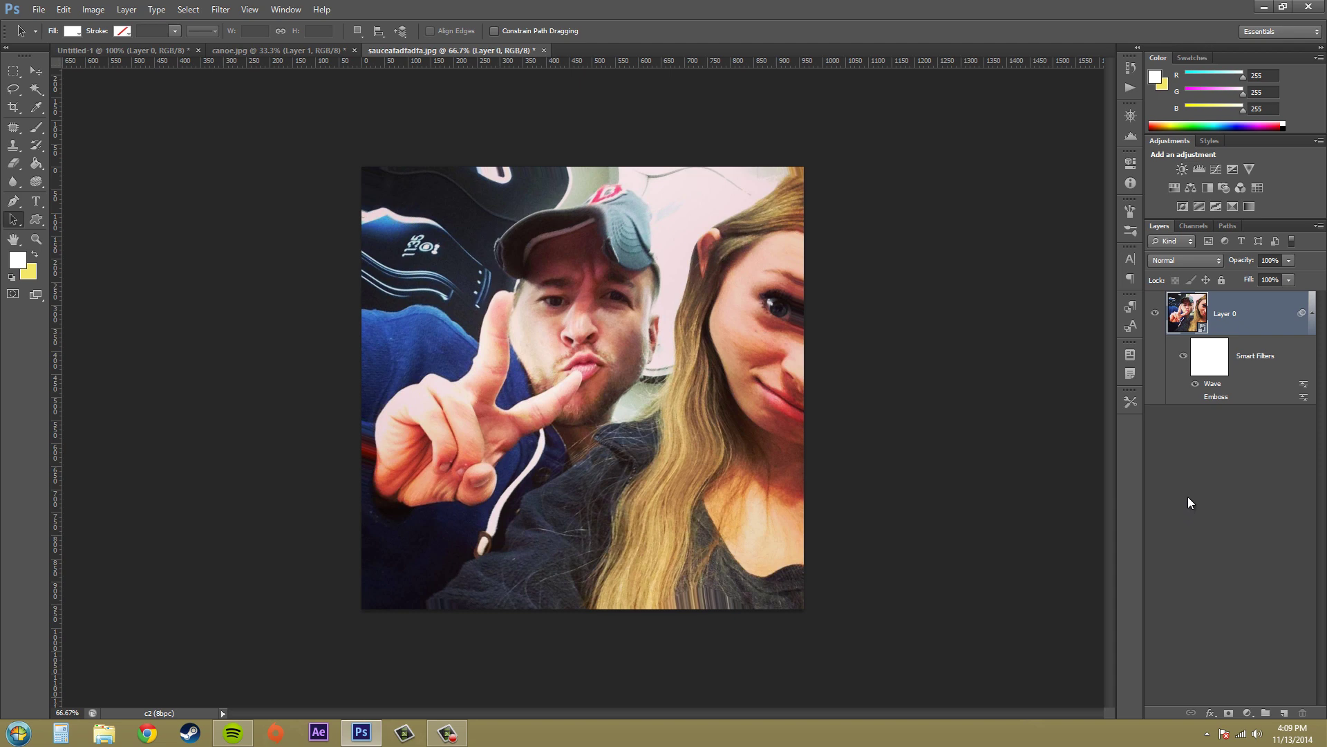
pyautogui.click(1195, 397)
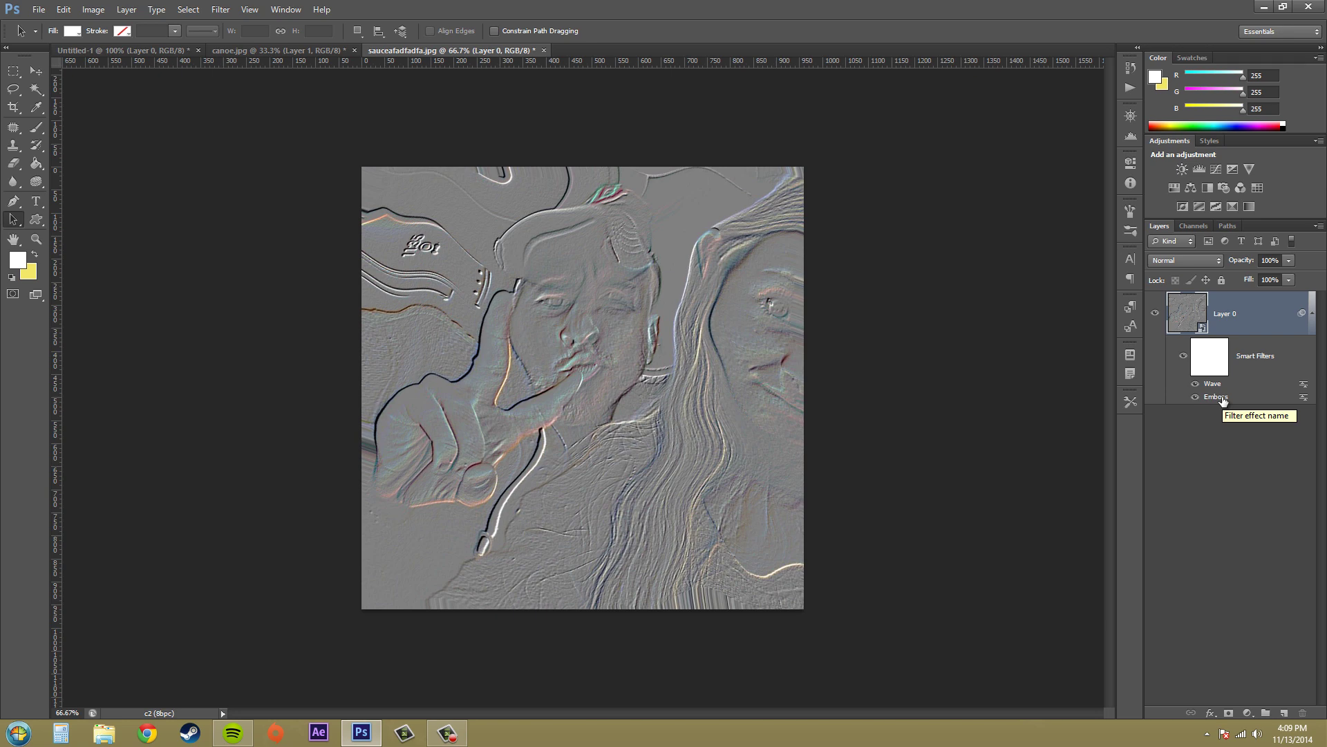
pyautogui.moveTo(1223, 399); pyautogui.dragTo(1303, 712)
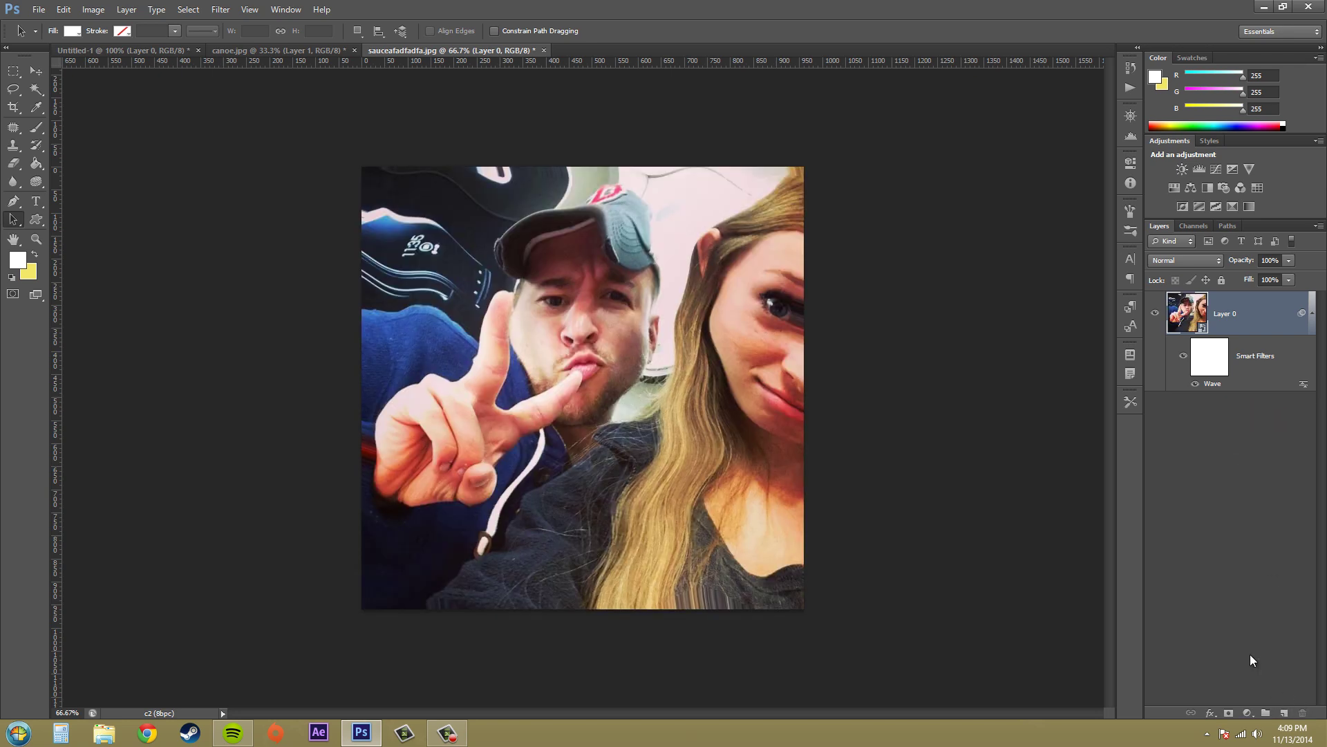
pyautogui.doubleClick(1303, 388)
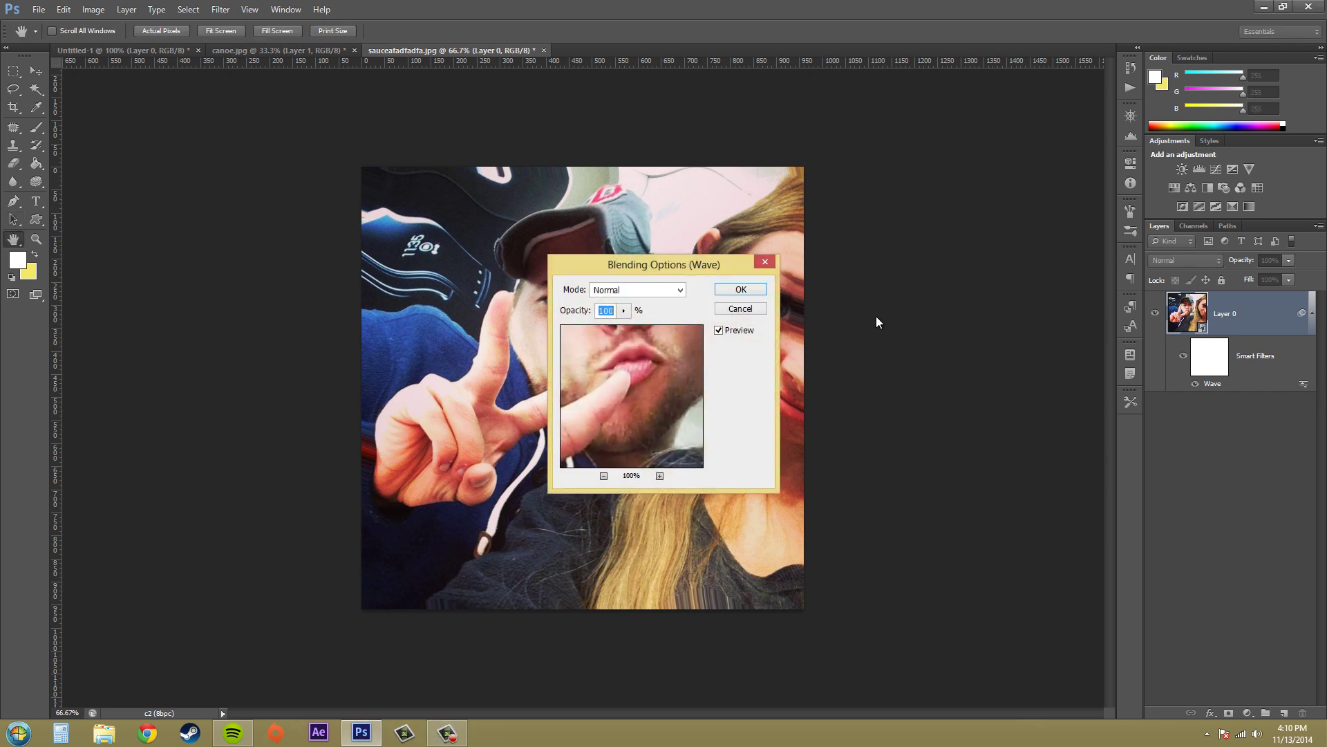
pyautogui.moveTo(662, 268); pyautogui.dragTo(928, 335)
pyautogui.moveTo(890, 377); pyautogui.dragTo(843, 395)
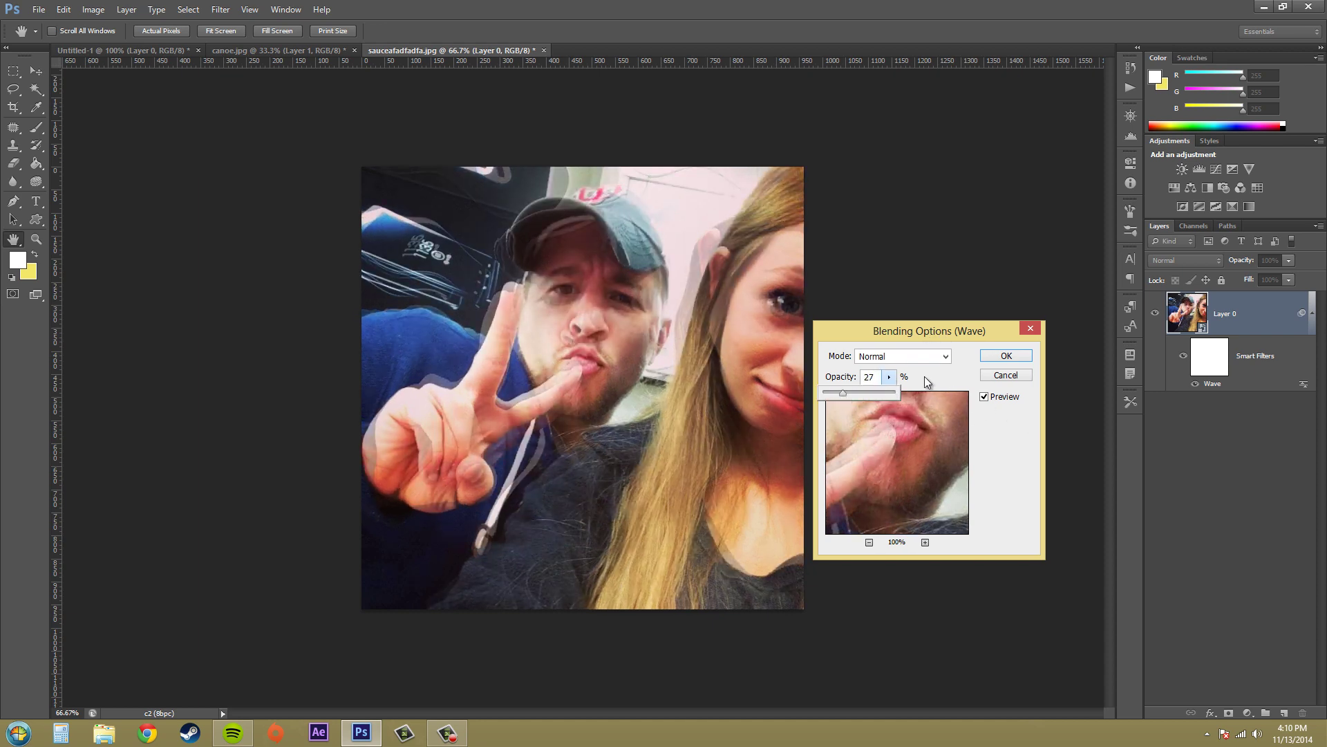
pyautogui.click(920, 356)
pyautogui.click(890, 478)
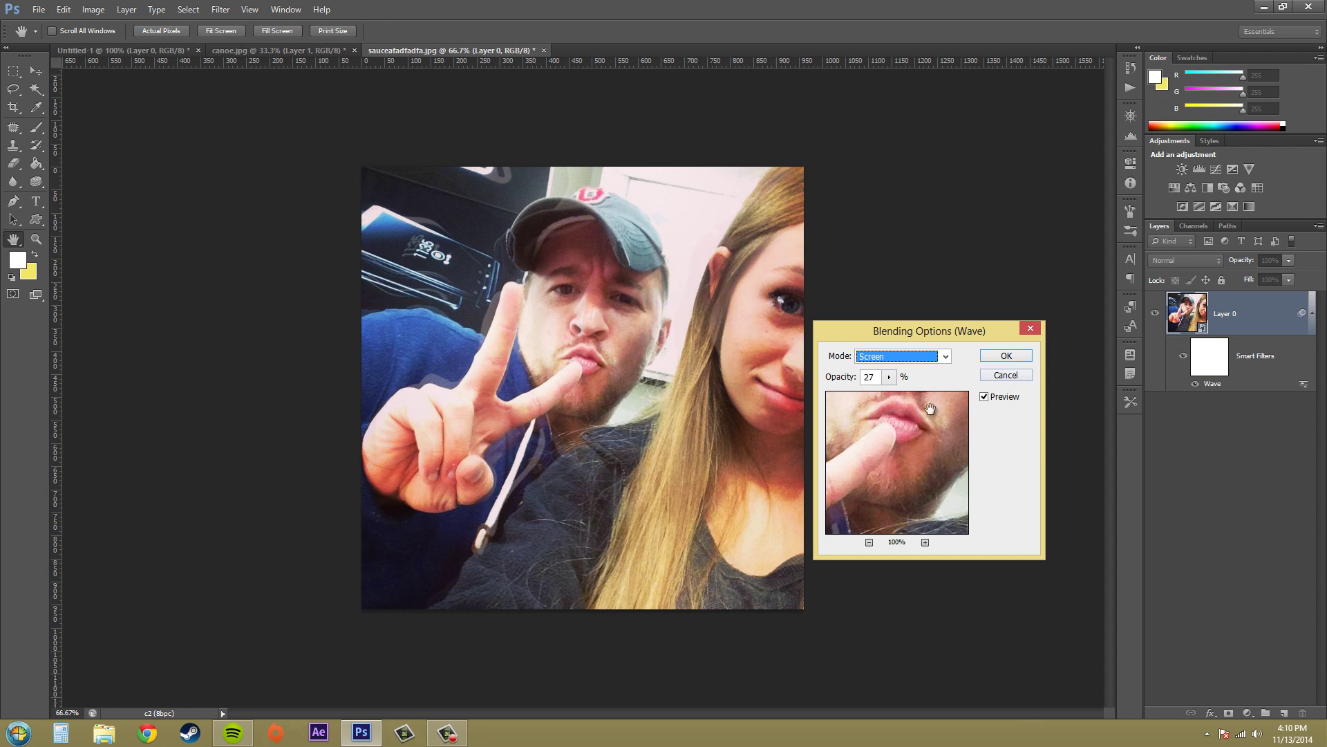
pyautogui.press('Tab')
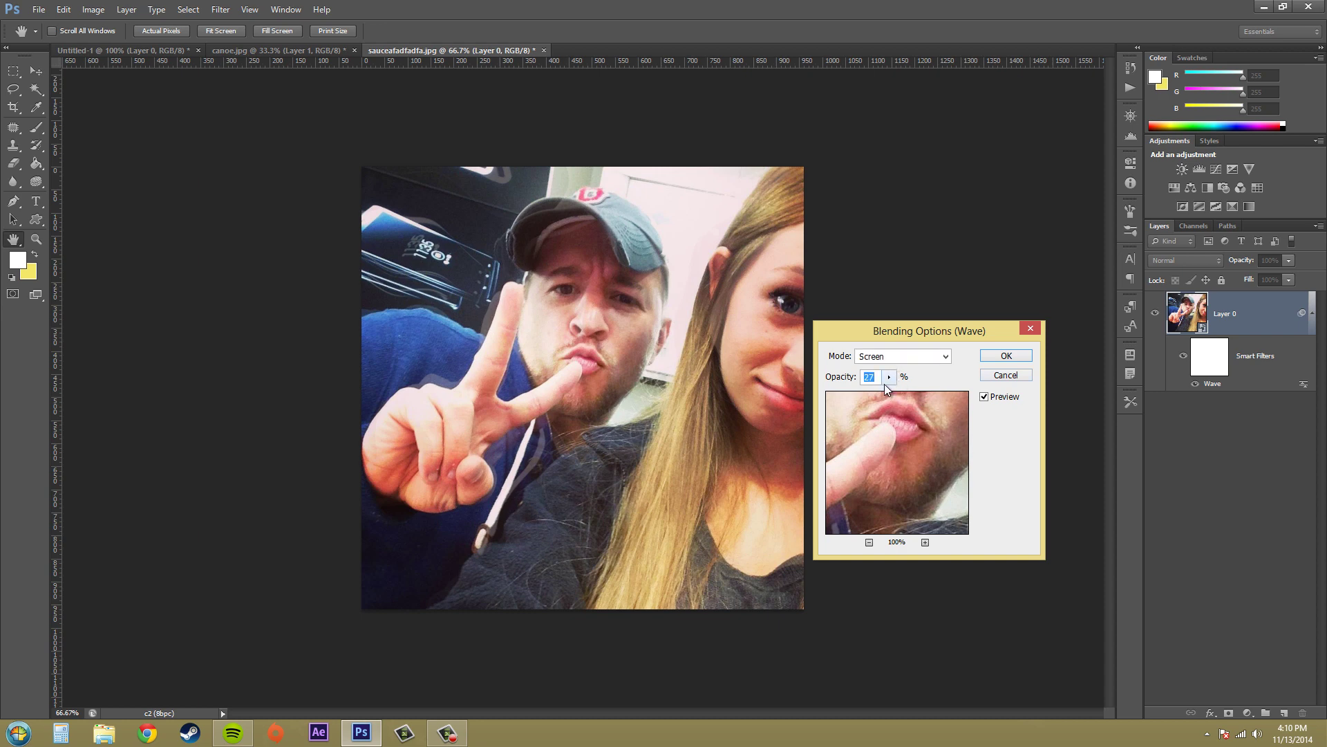
pyautogui.click(888, 376)
pyautogui.moveTo(889, 391); pyautogui.dragTo(986, 405)
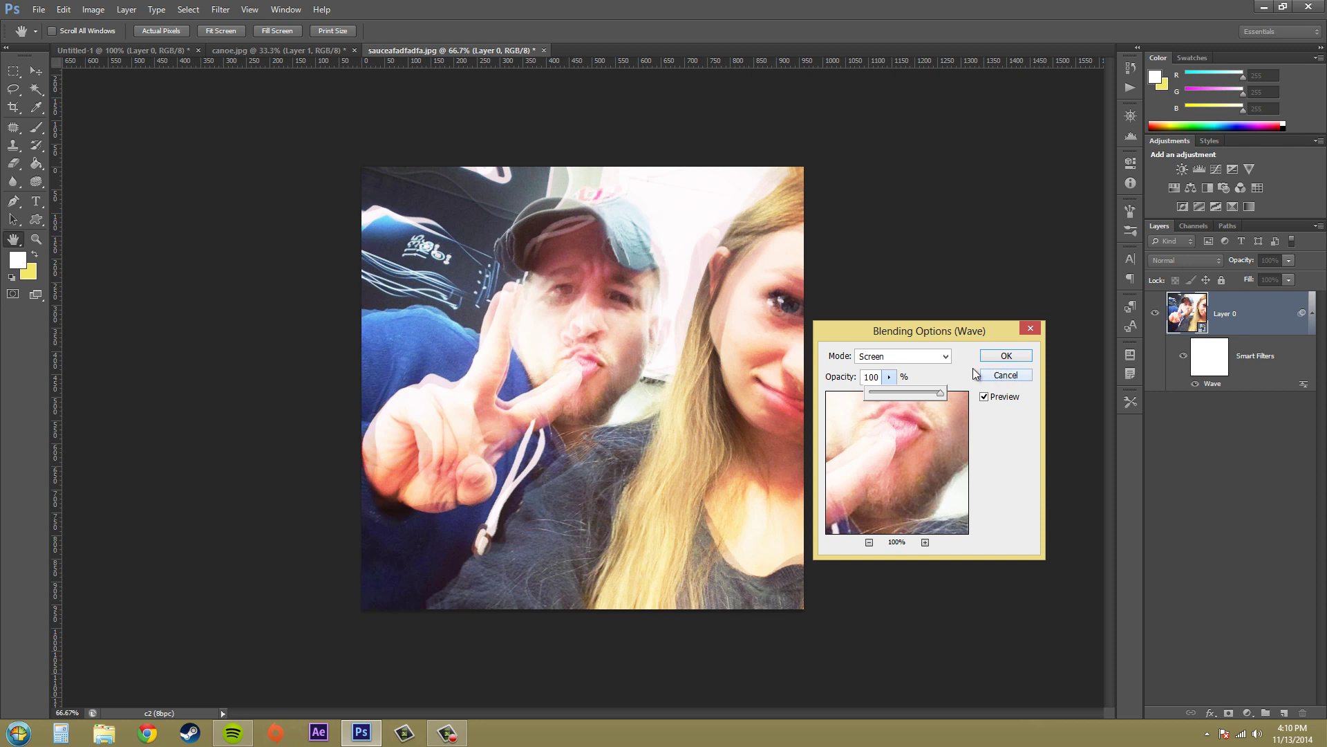
pyautogui.click(912, 357)
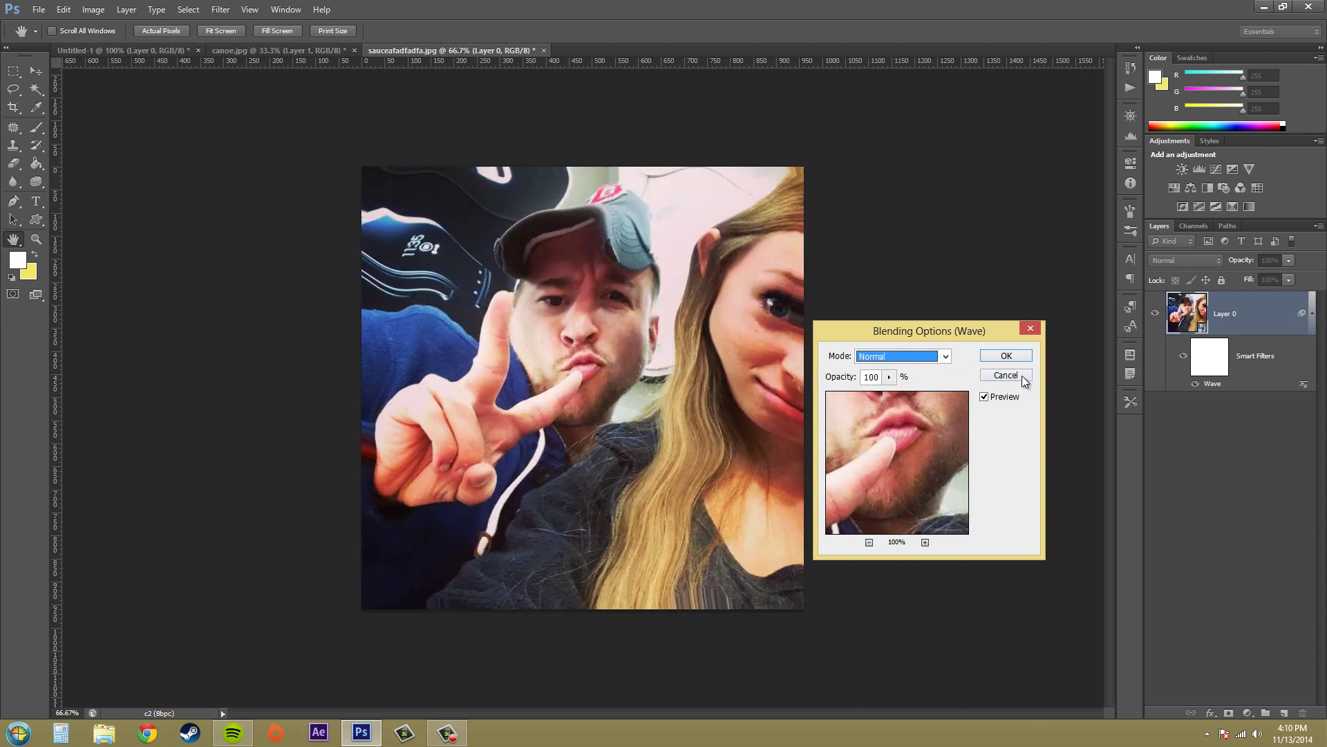
pyautogui.click(1007, 356)
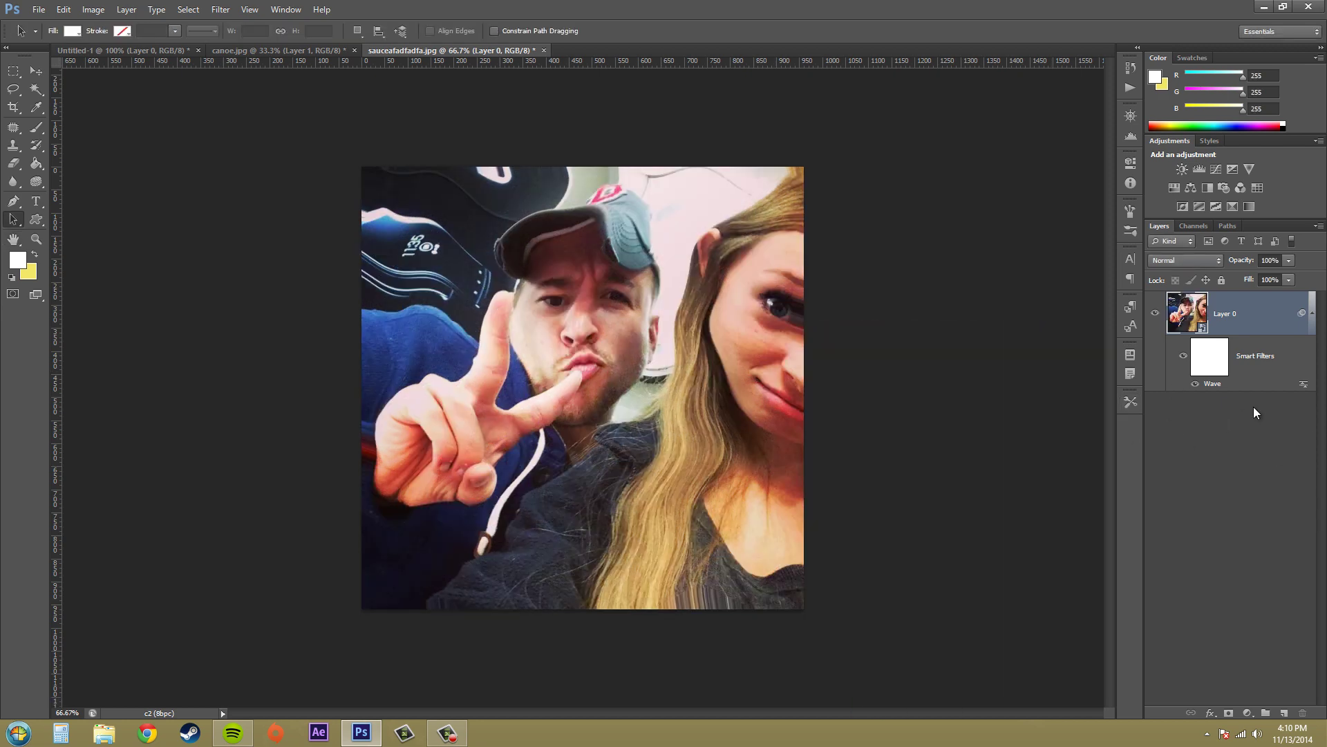